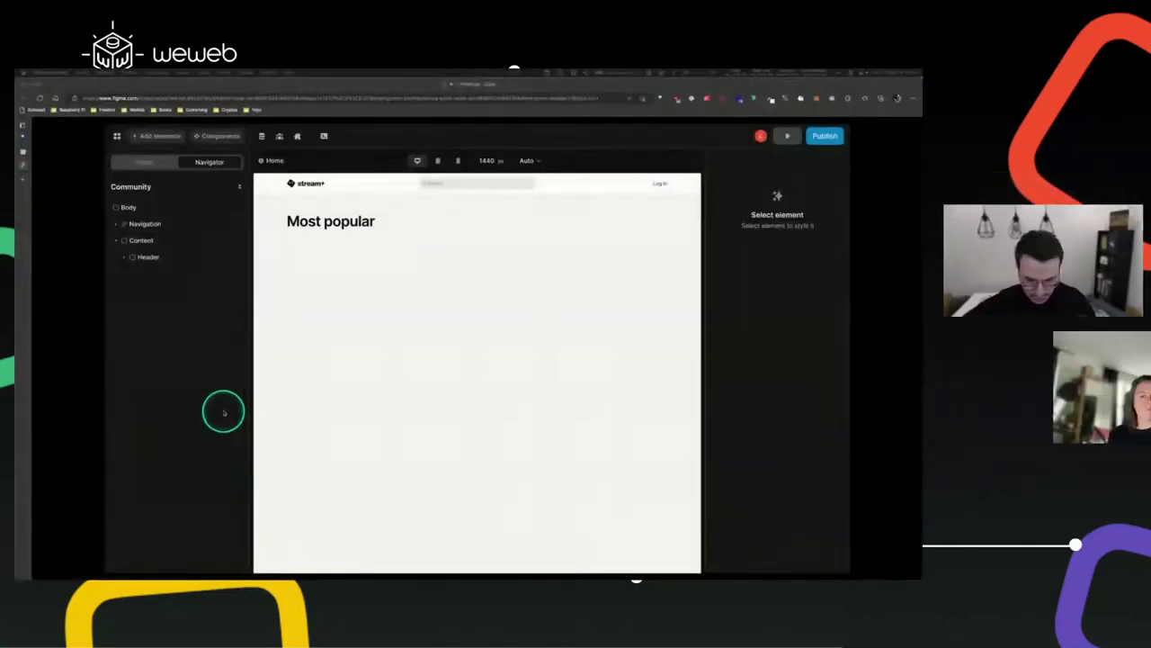
Step: Switch the editor to fullscreen and bring up the Add elements panel
click(36, 84)
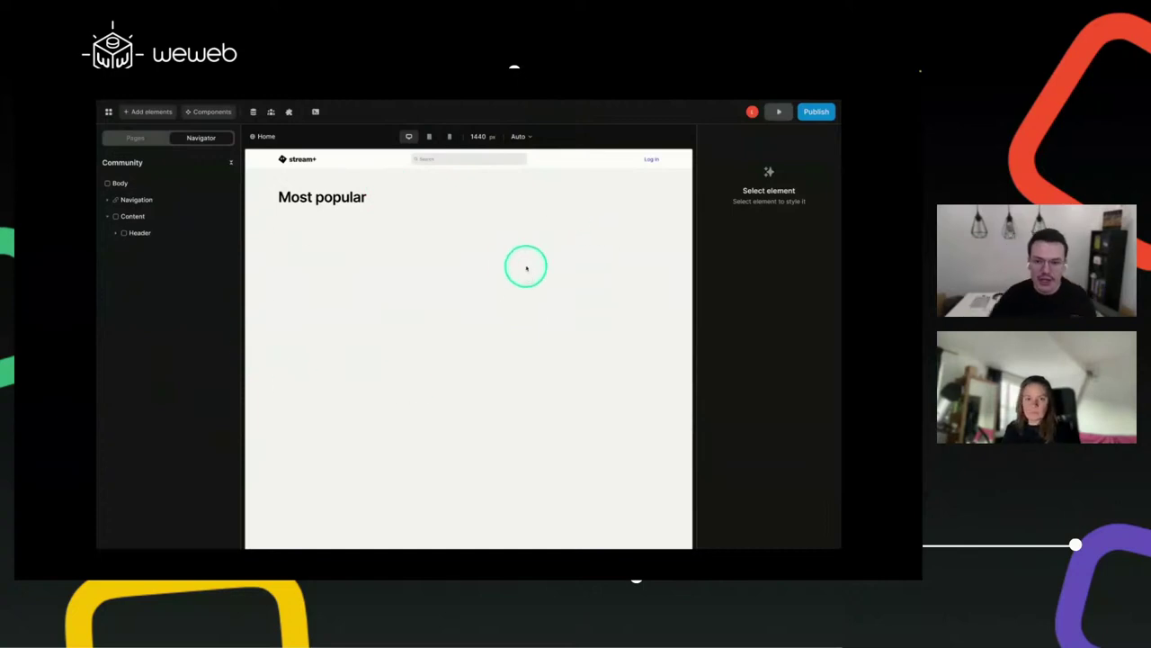
click(148, 111)
Step: Add a Collection list under Most popular and delete Items 2 and 3
click(274, 261)
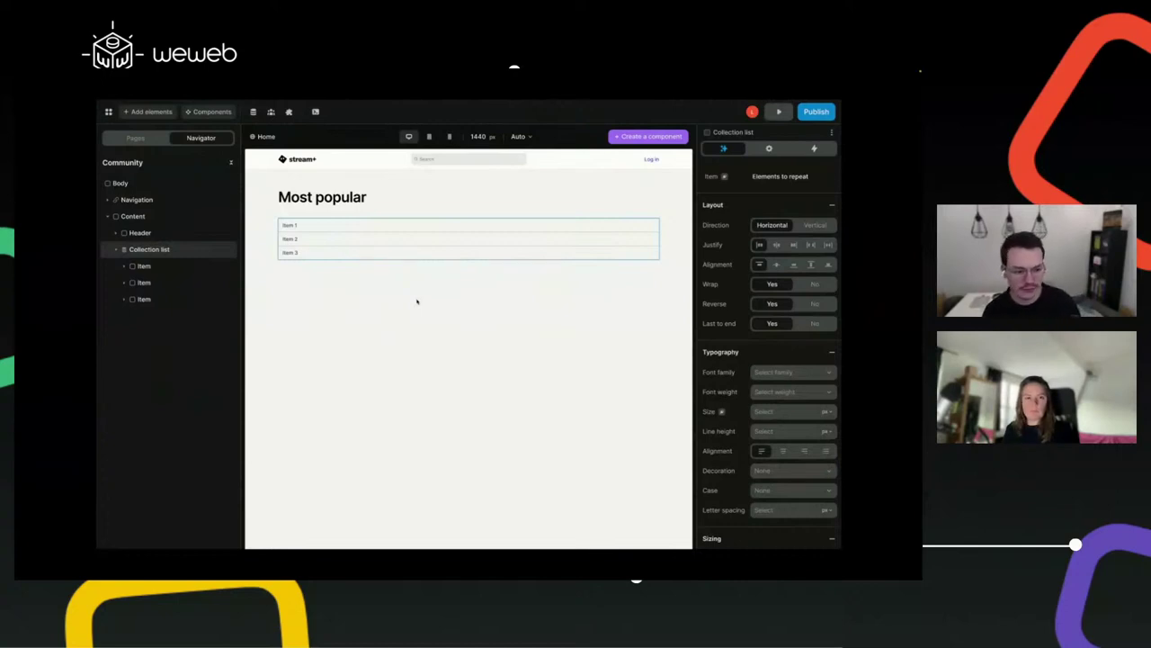
click(302, 238)
click(302, 246)
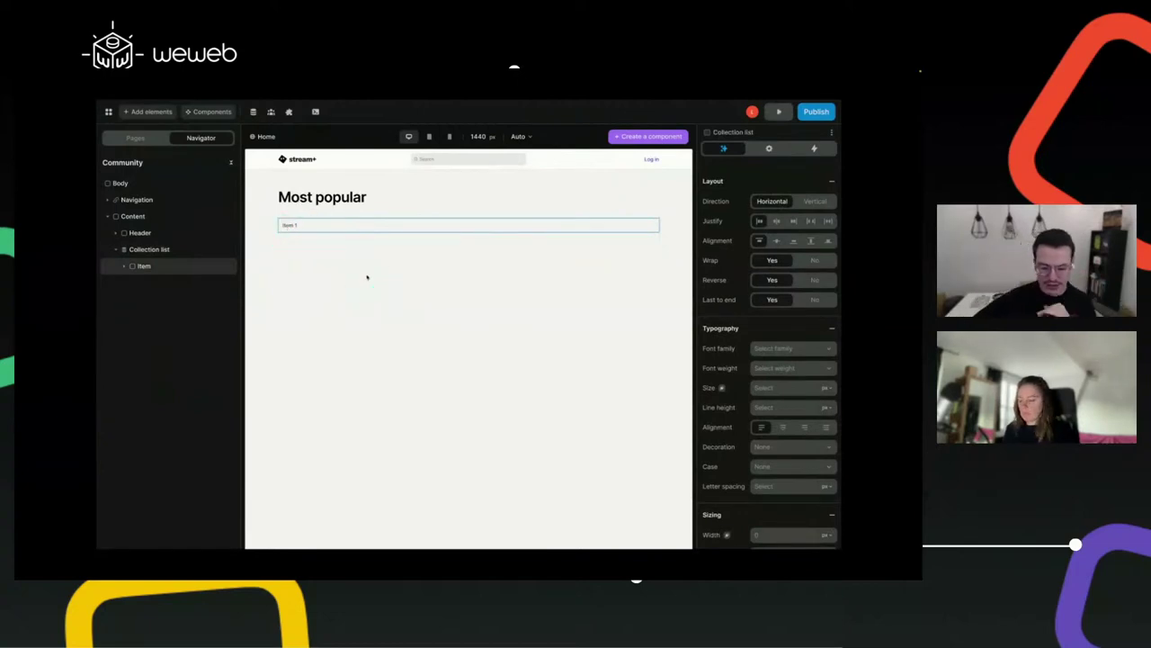
Step: Rename the item to cardWrapper and drop the 'No Country for Old Men' movie card into it
click(140, 266)
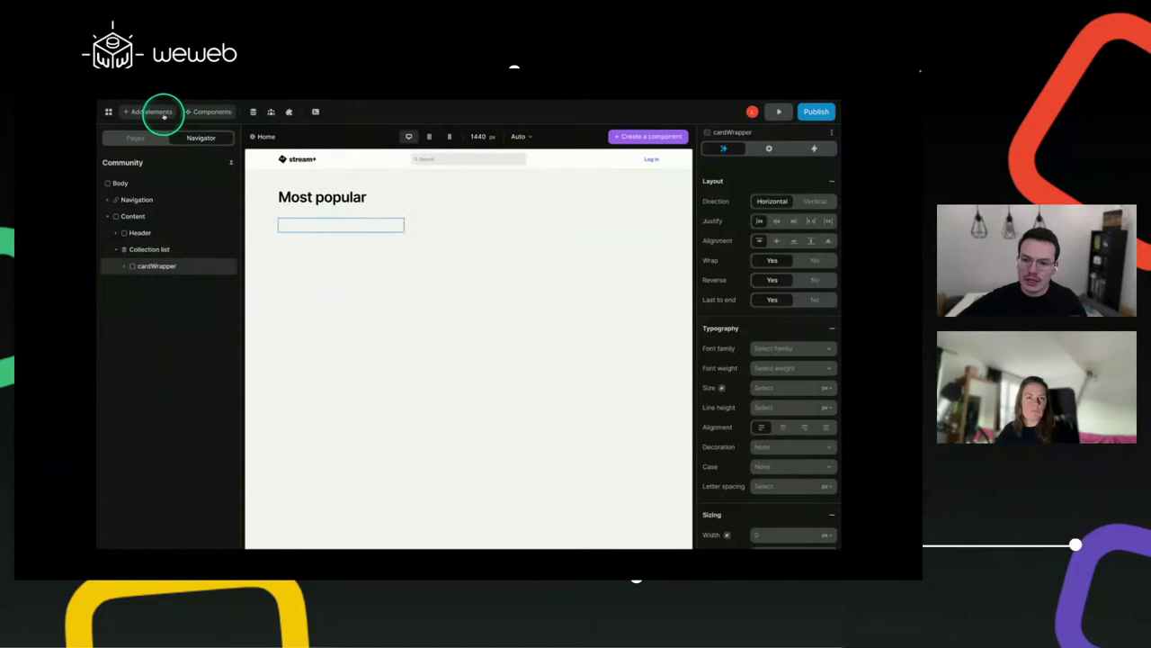
click(157, 112)
drag(230, 270, 341, 340)
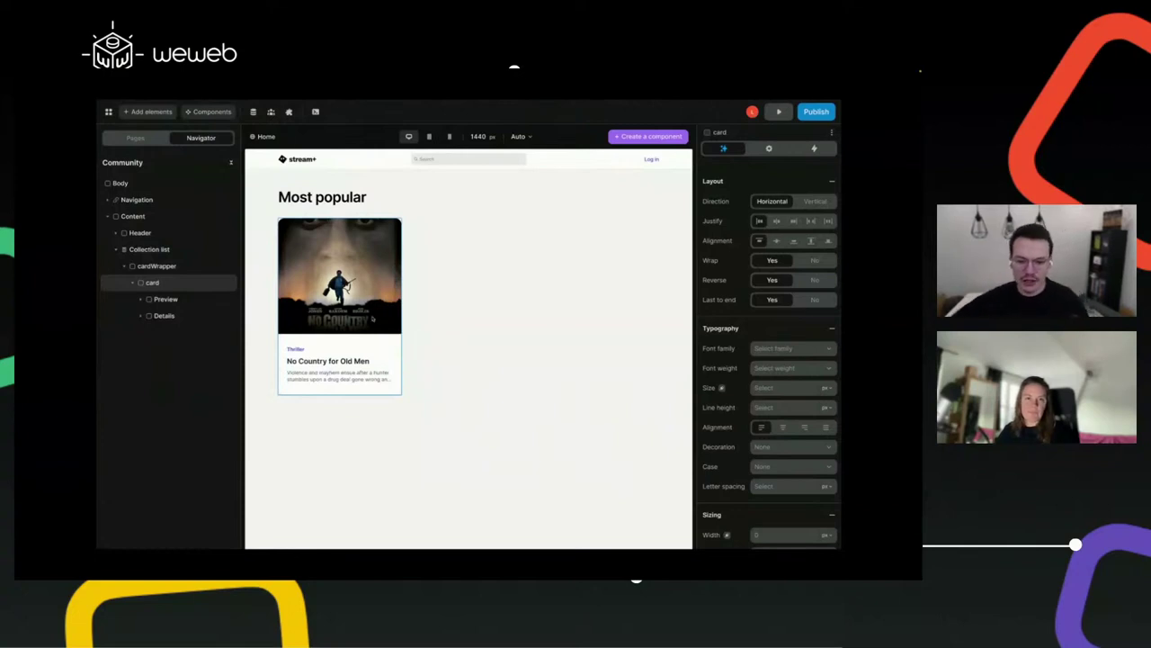
click(303, 347)
click(386, 339)
click(358, 359)
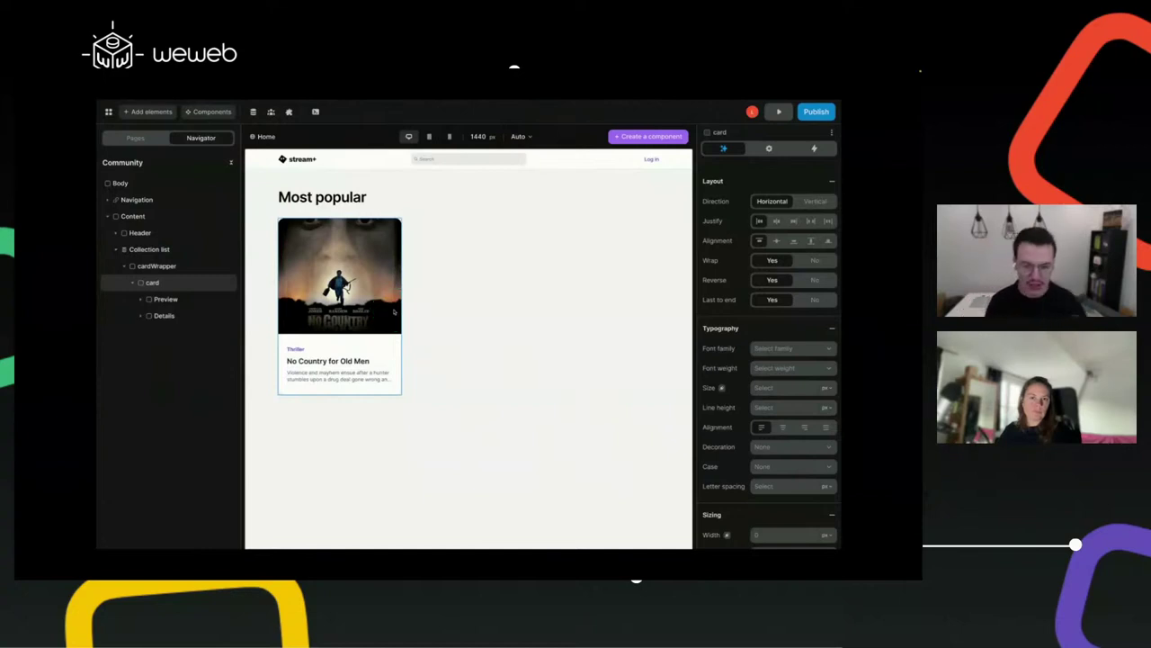
Step: Bind the Collection list Items to movieCollection, then start making the card a component
click(149, 250)
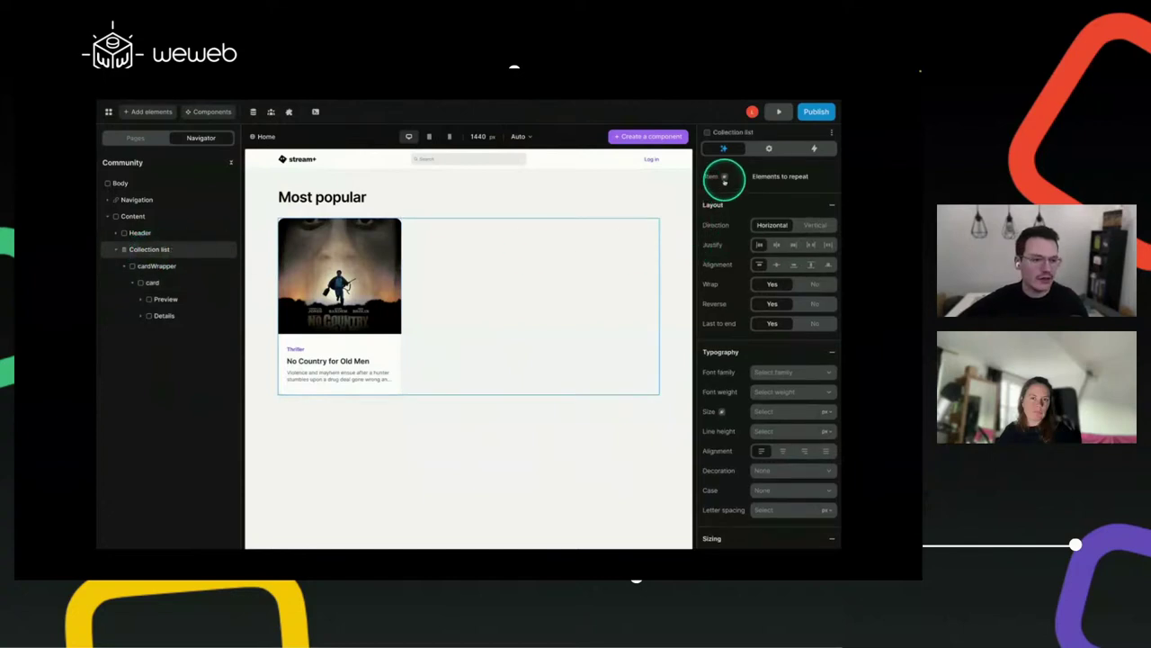
click(724, 180)
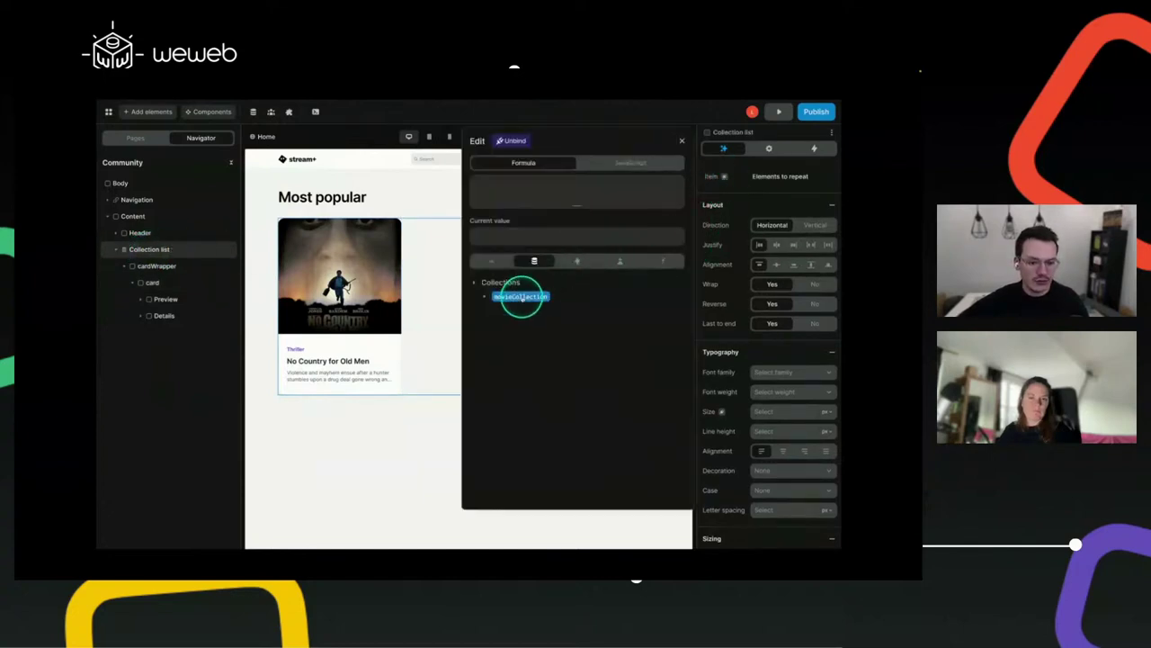
click(521, 297)
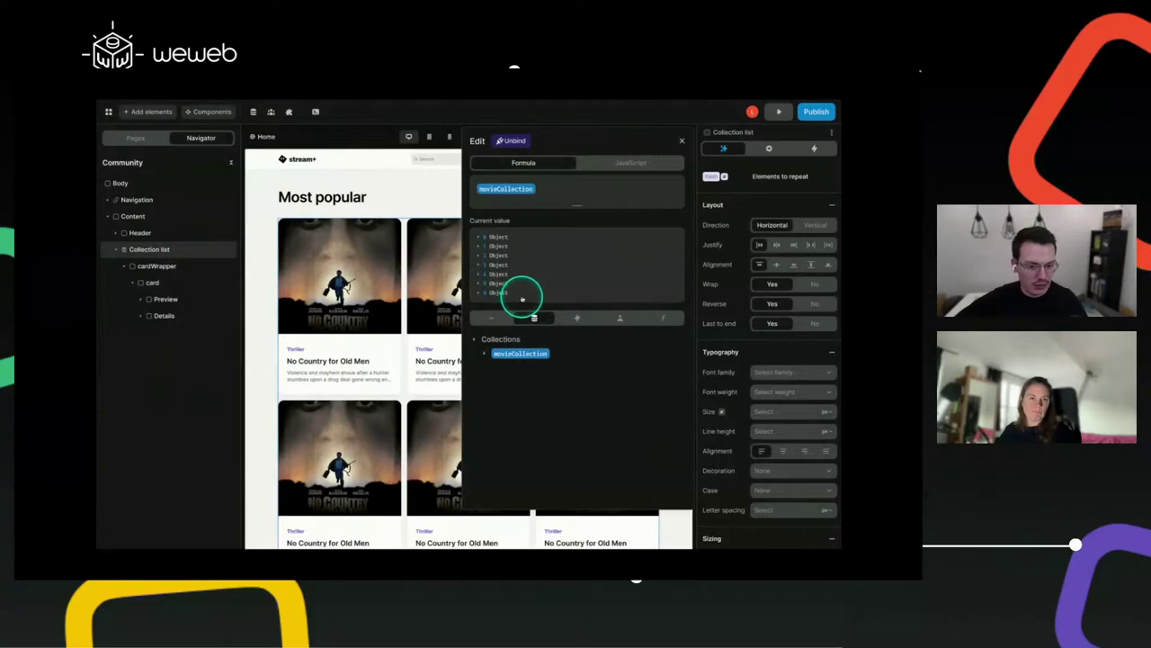
click(683, 142)
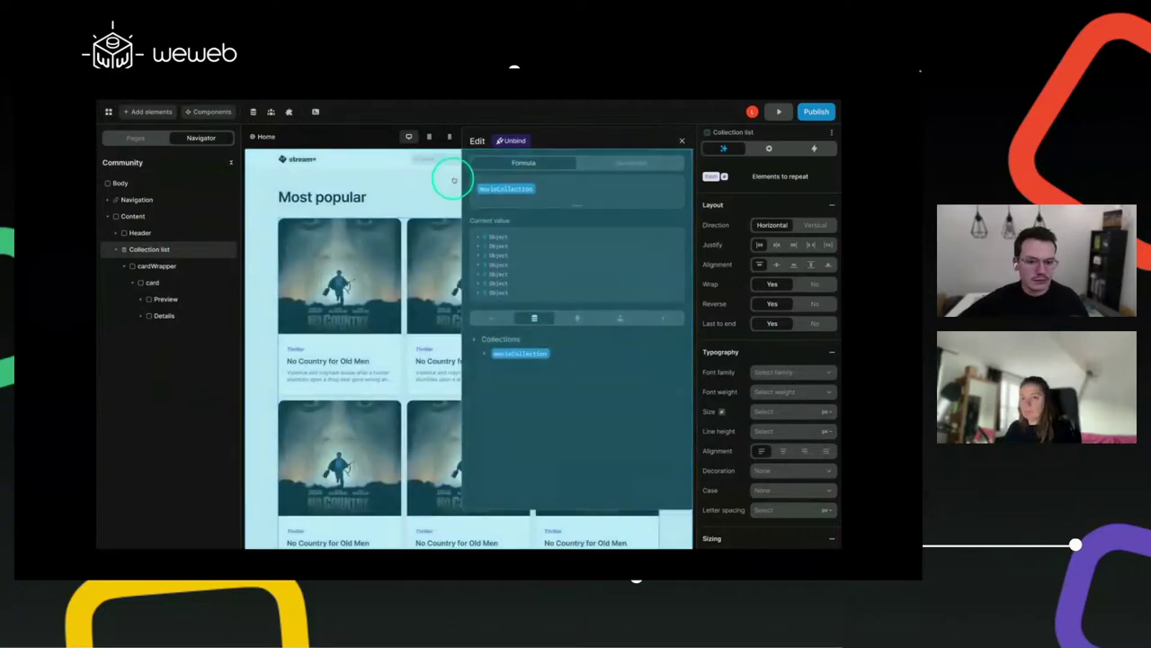
click(328, 278)
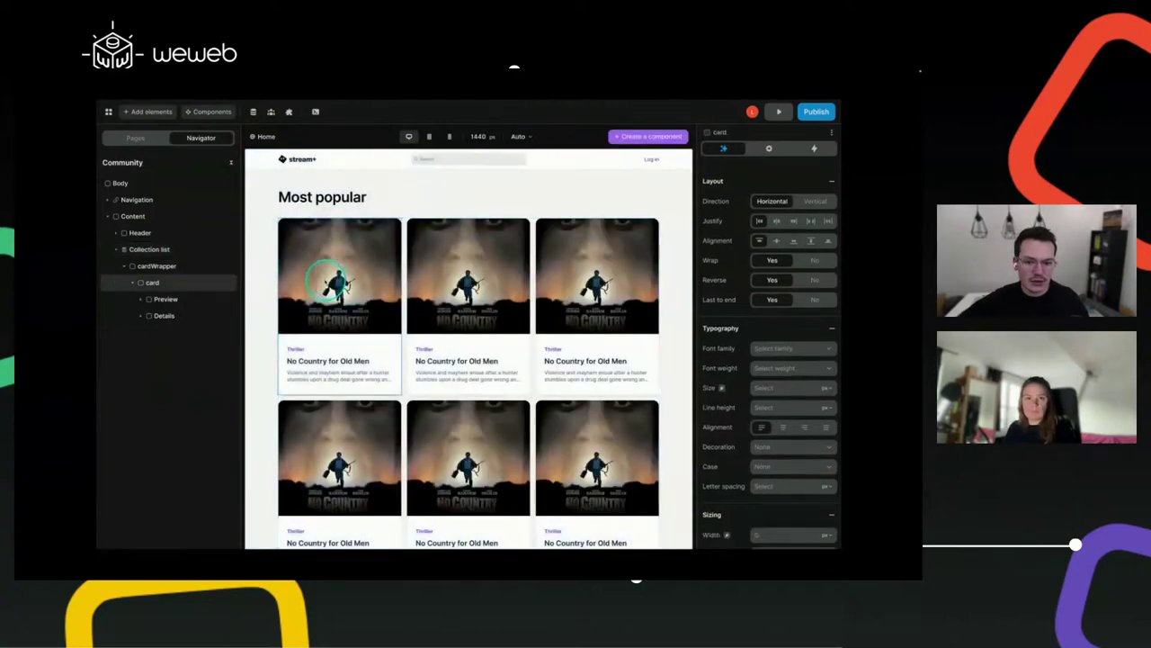
click(635, 137)
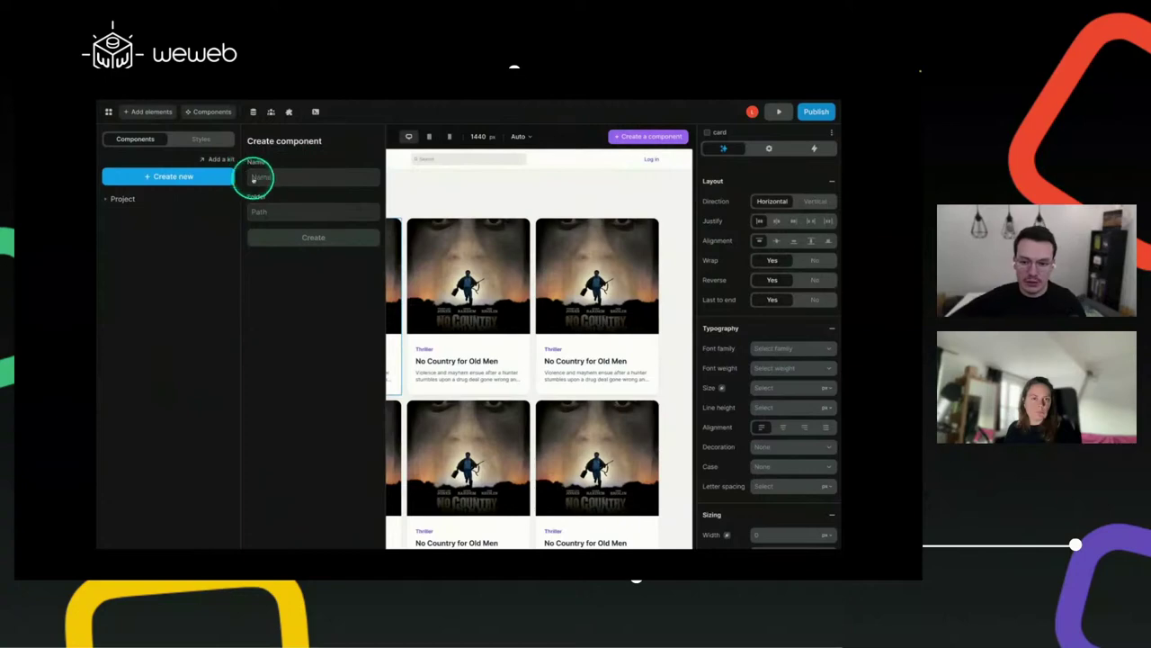
Step: Create the component with the name 'card'
click(278, 177)
text(card)
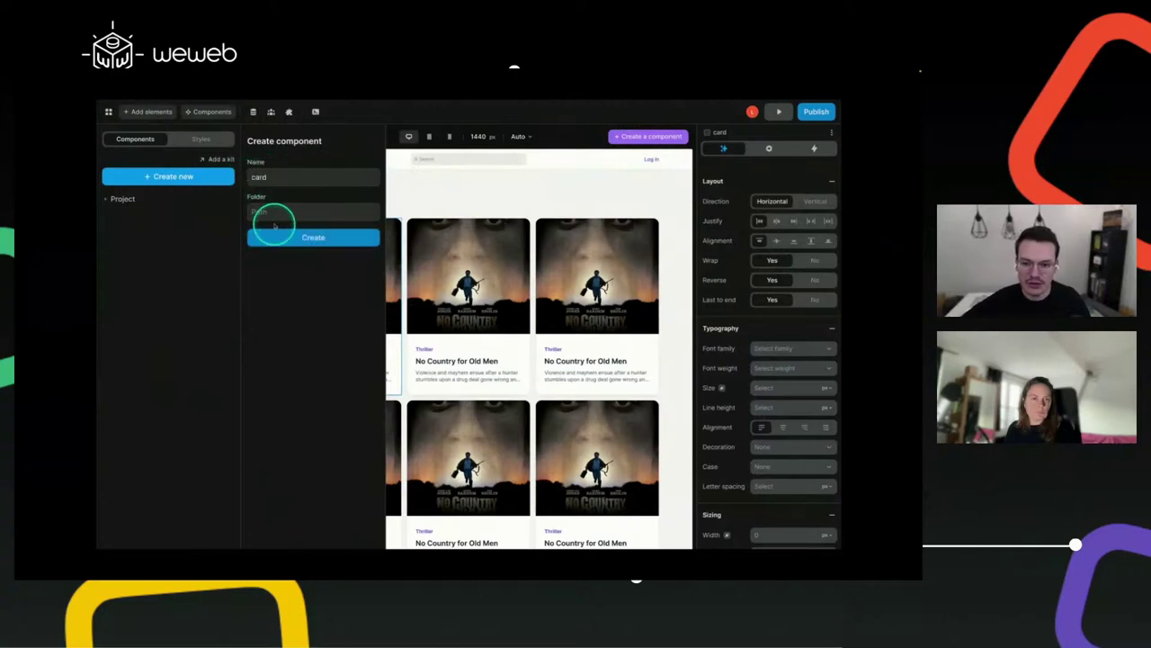
click(305, 238)
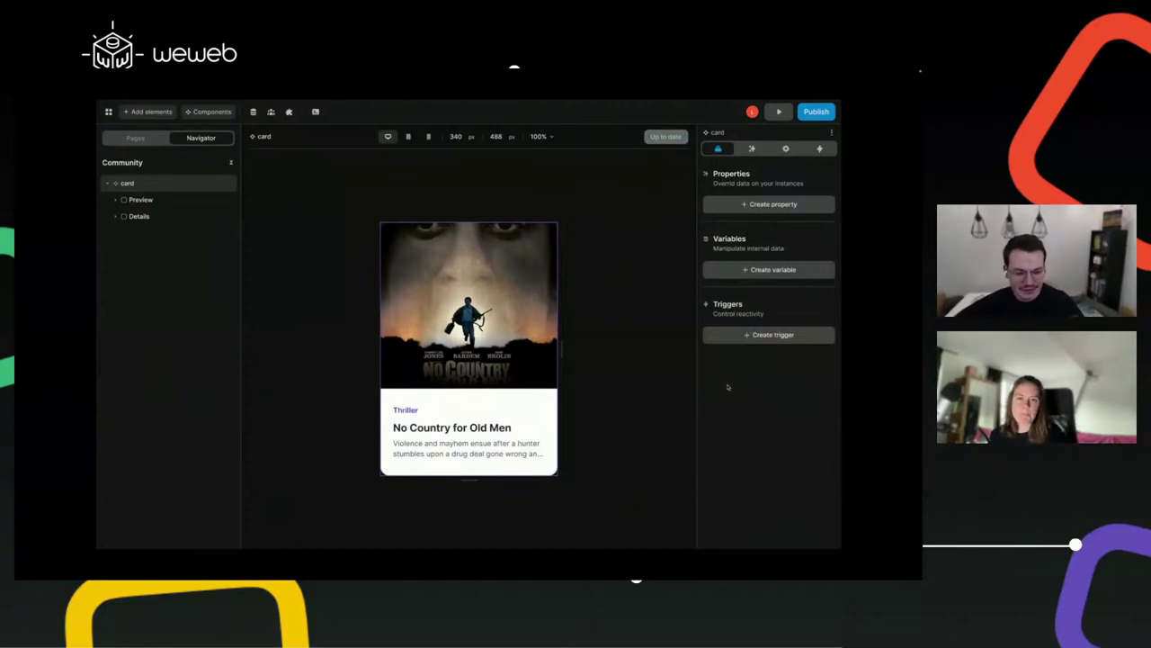
Step: Bring up the property type list under the card component's Properties
click(729, 389)
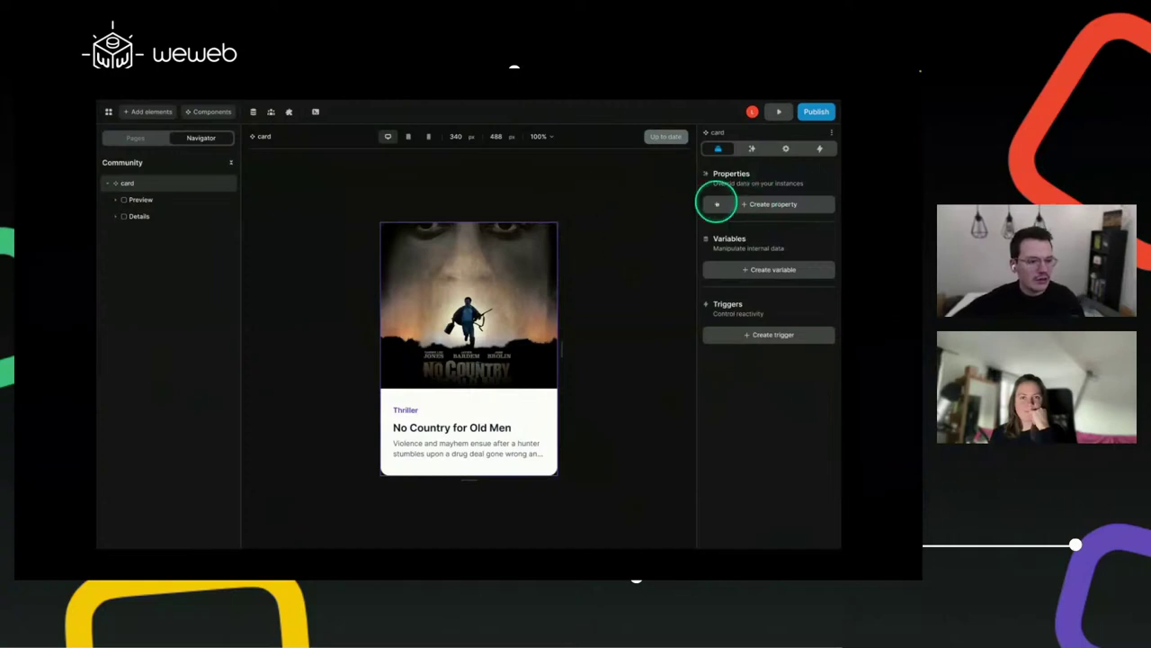
click(765, 204)
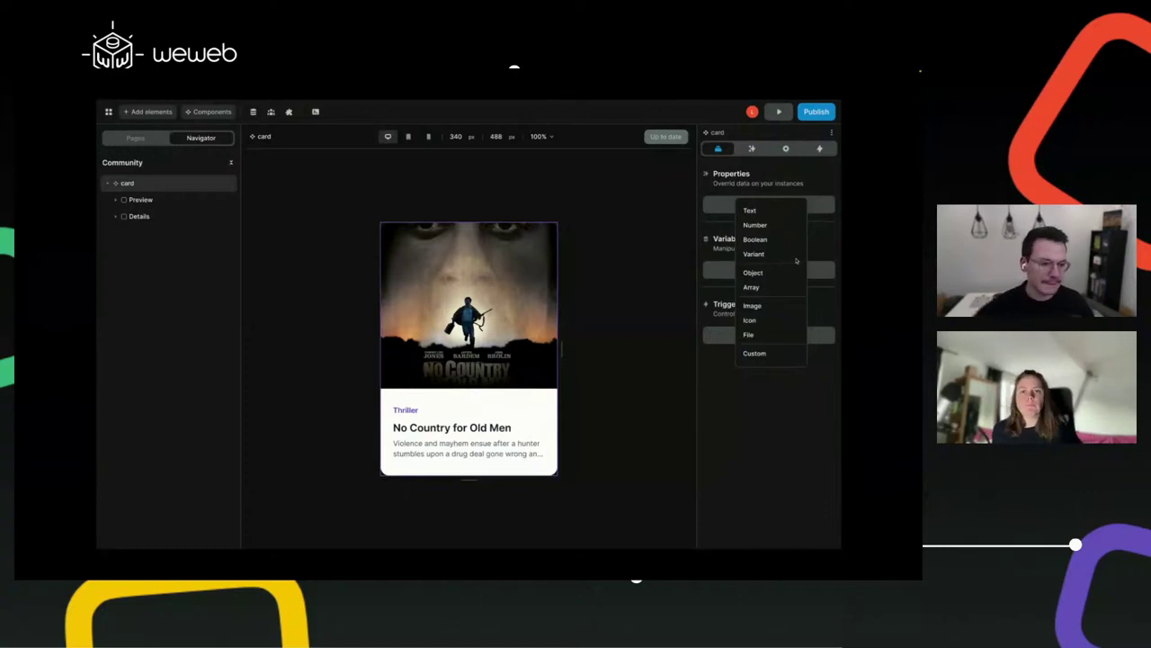
Step: Add Text properties named Title, Desc., Genre and Image URL to the card
click(764, 213)
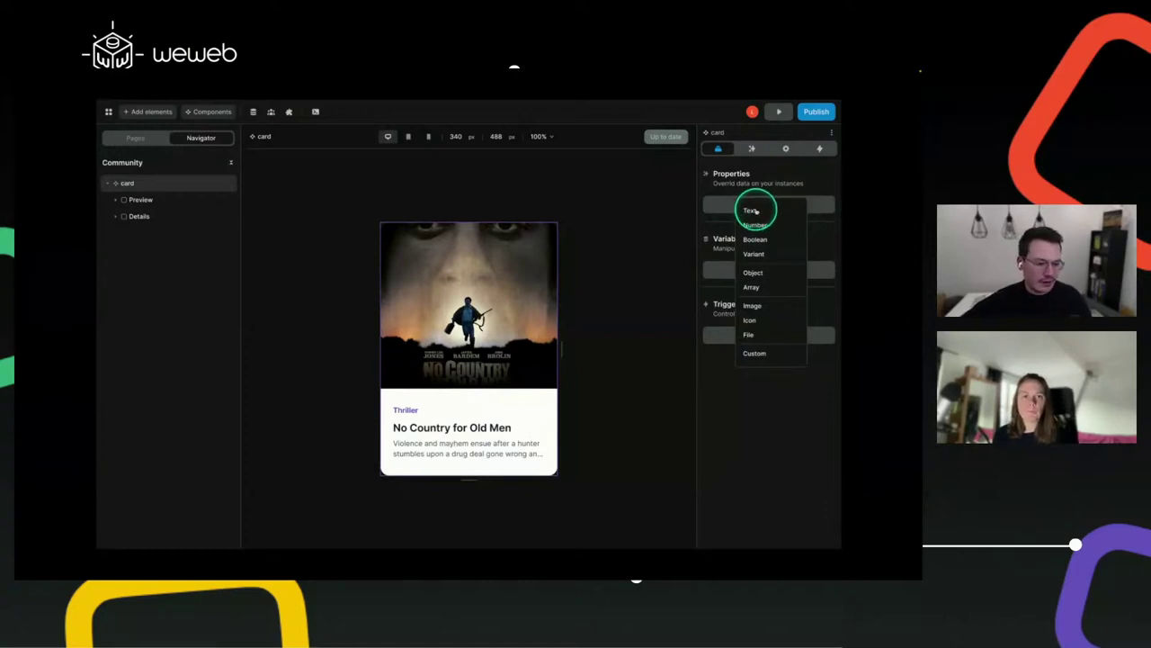
click(752, 210)
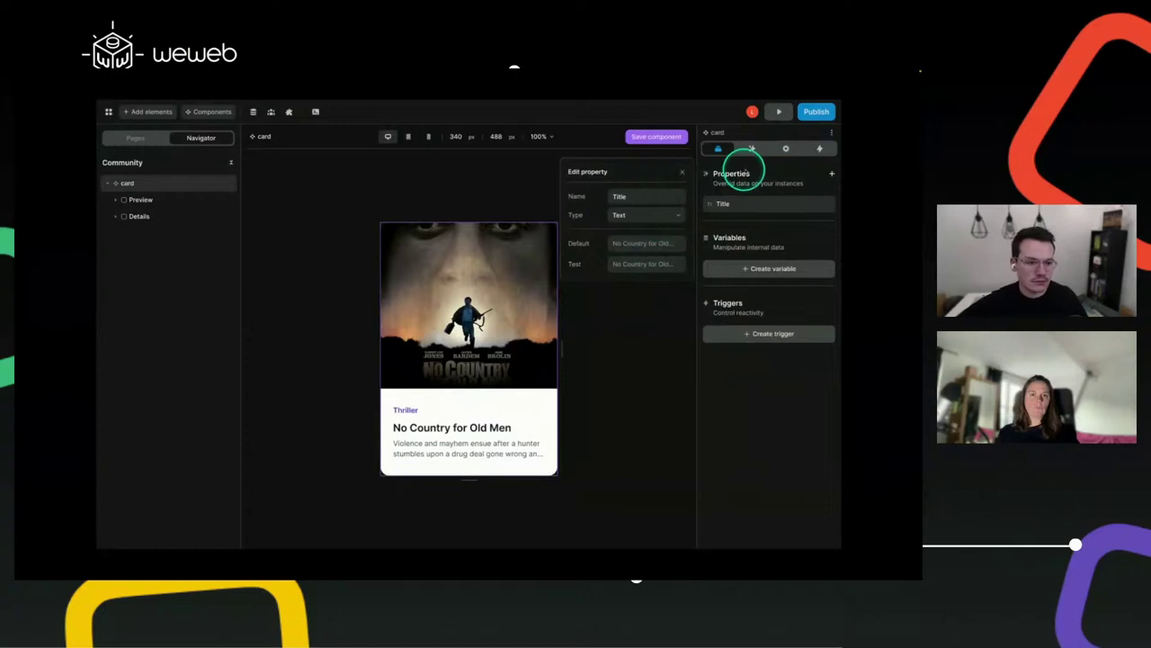
click(831, 173)
click(781, 190)
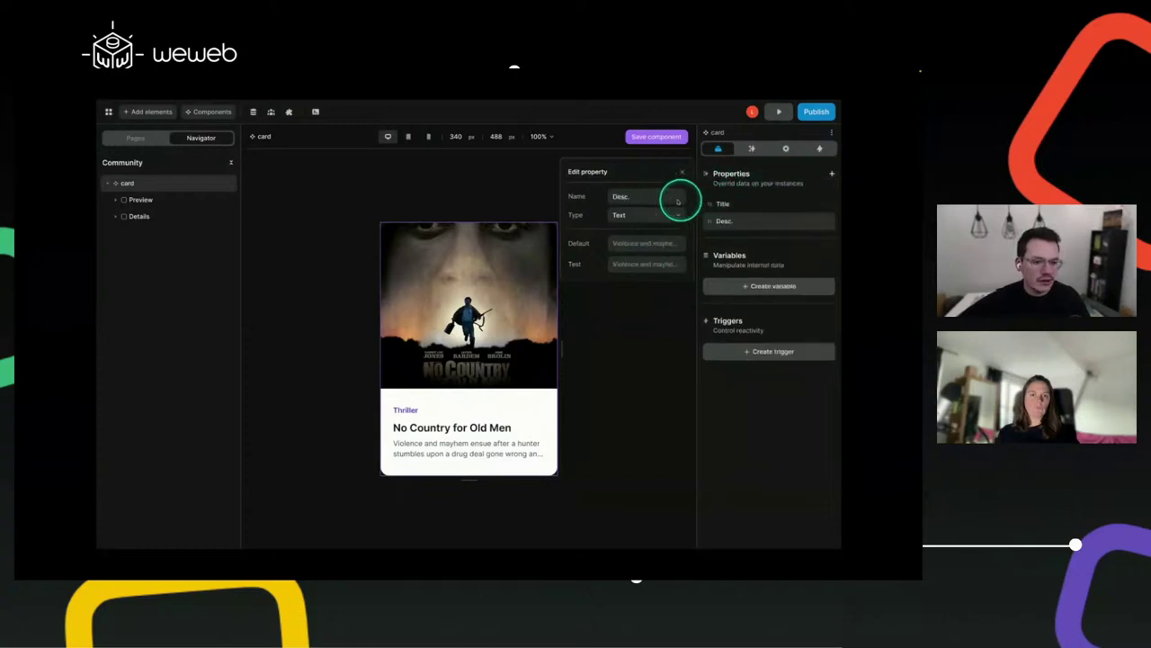
click(830, 174)
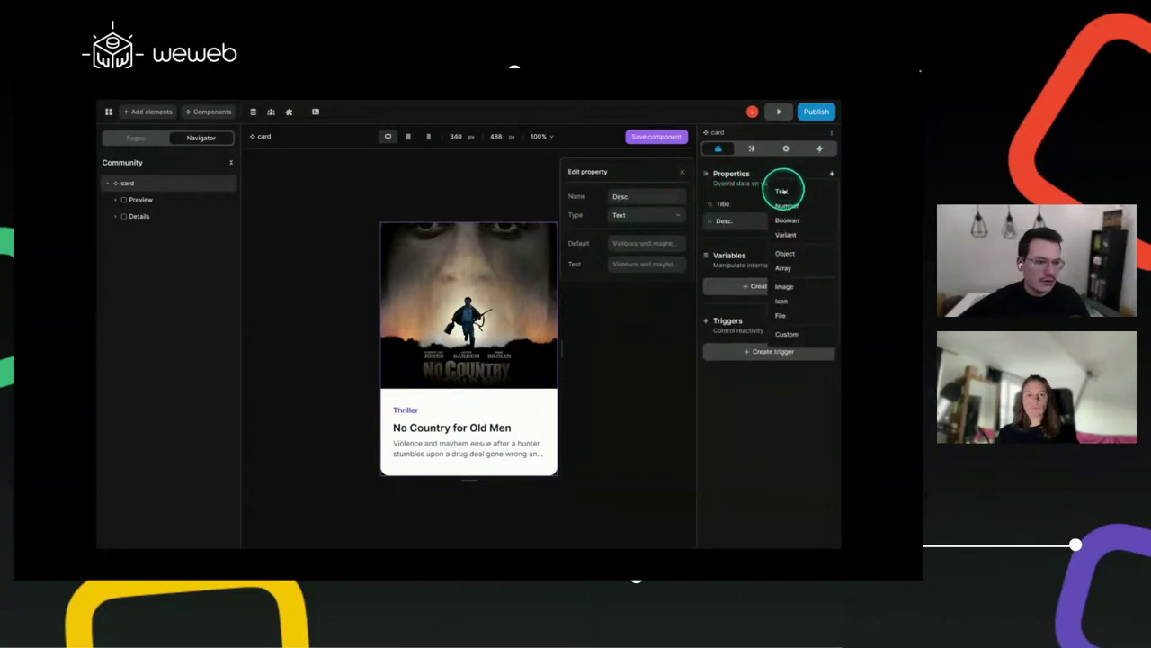
click(784, 185)
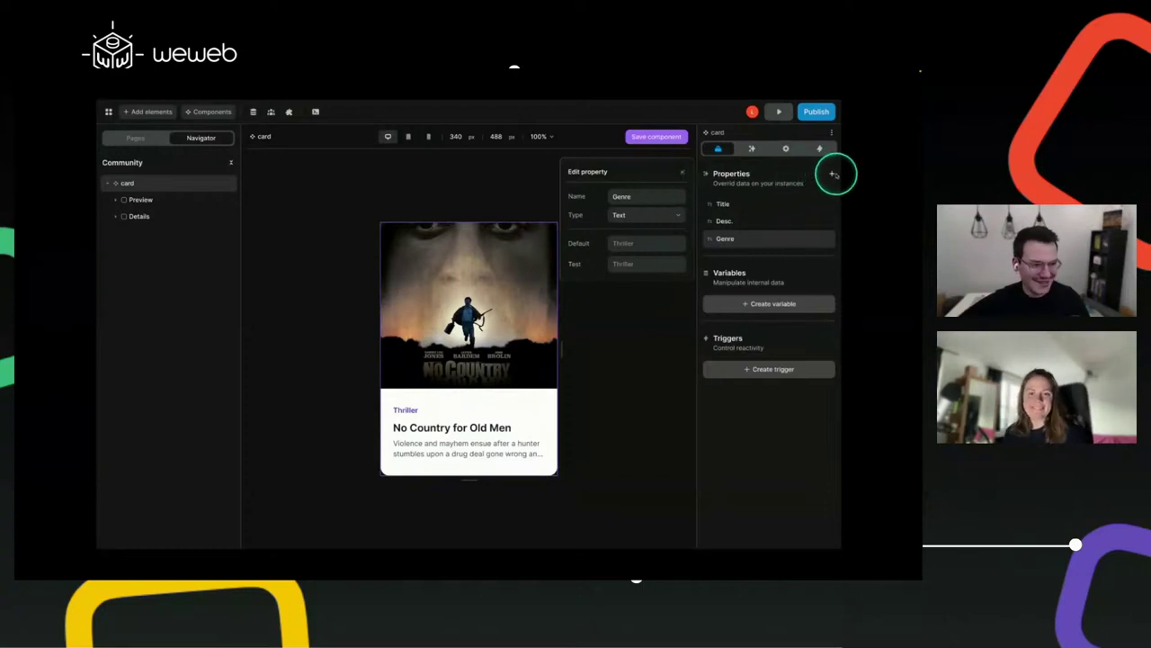
click(833, 174)
click(781, 193)
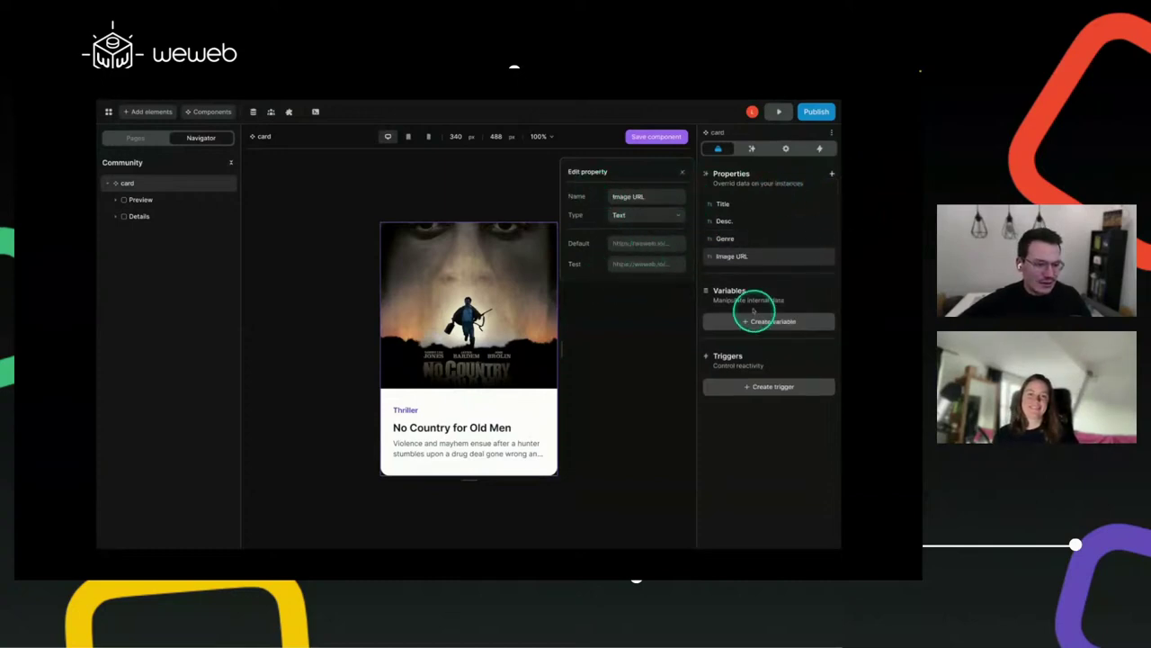
Step: Close the Edit property panel, leaving the four properties listed
key(Escape)
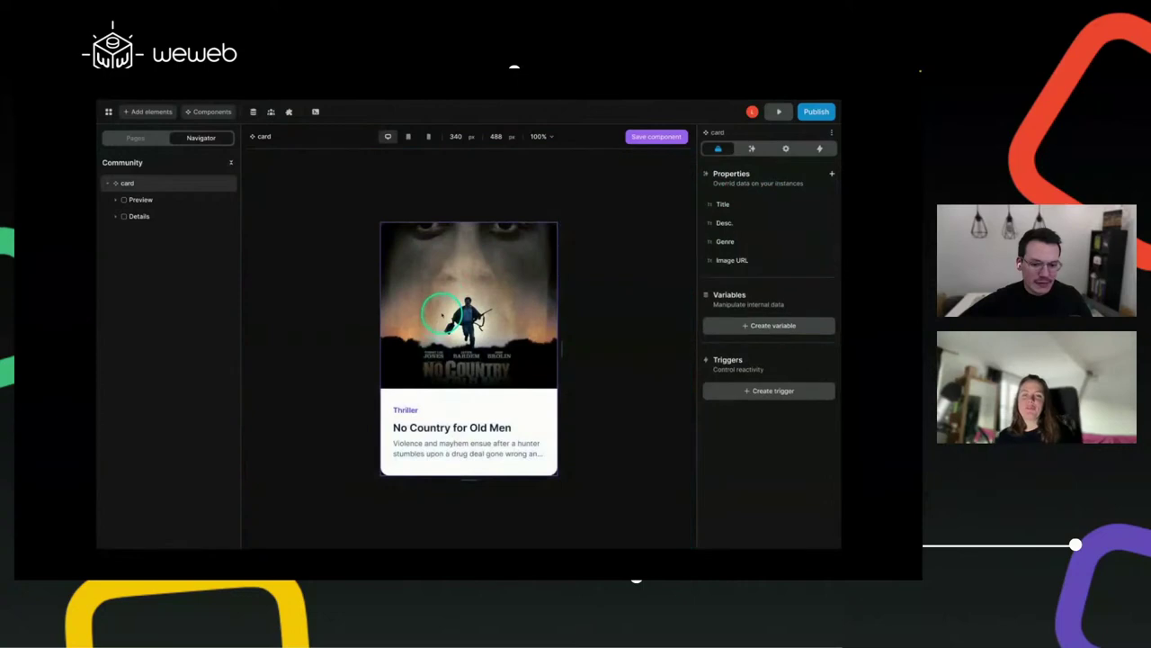